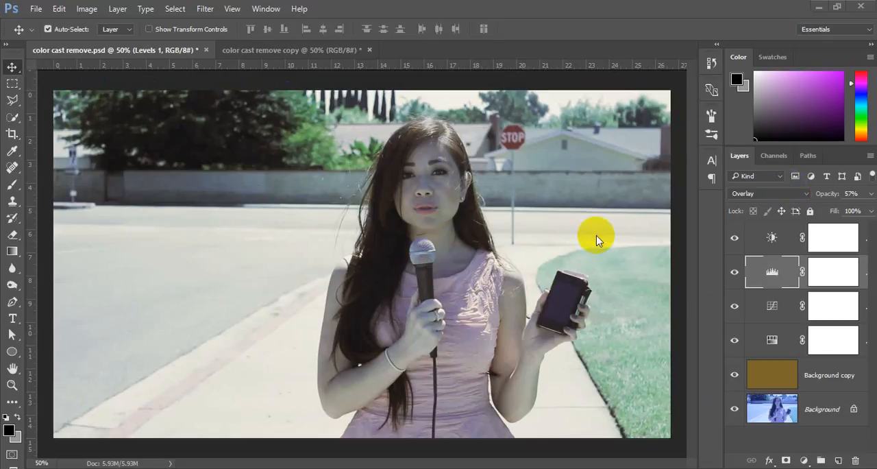
Compare the uncorrected color cast remove copy document with the finished color cast remove.psd.
click(294, 48)
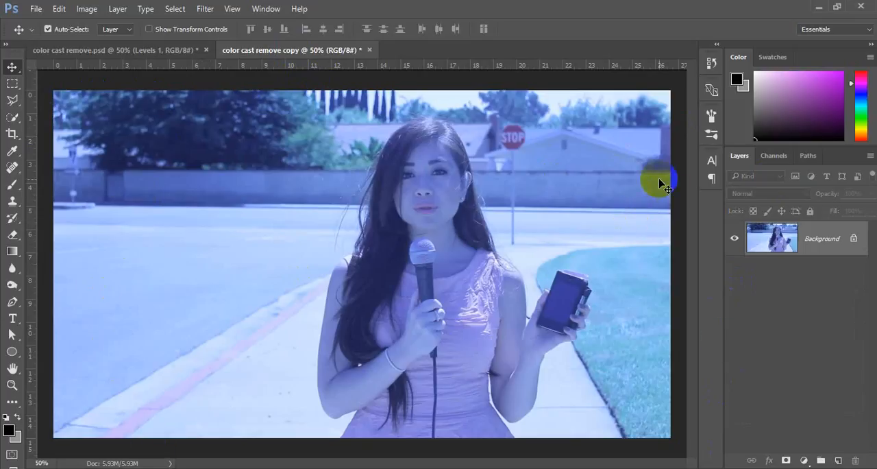
drag(661, 184, 120, 52)
click(118, 51)
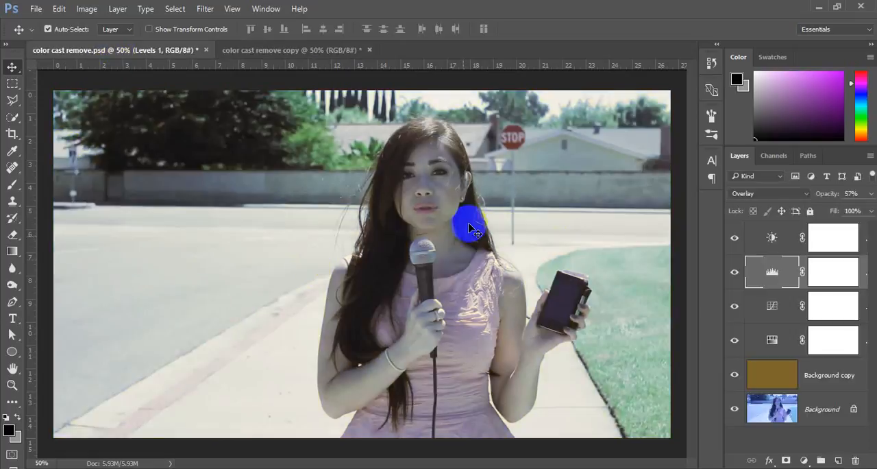
Duplicate the Background layer twice in the color cast remove copy document.
click(274, 49)
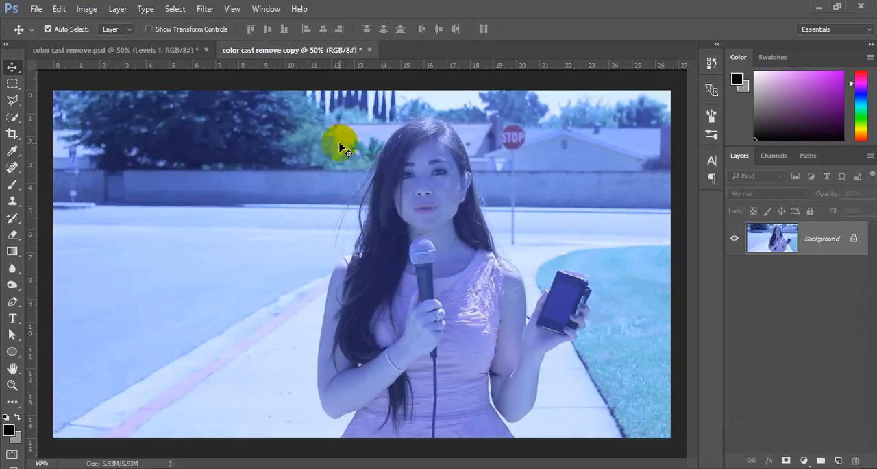
click(833, 233)
drag(829, 240, 838, 460)
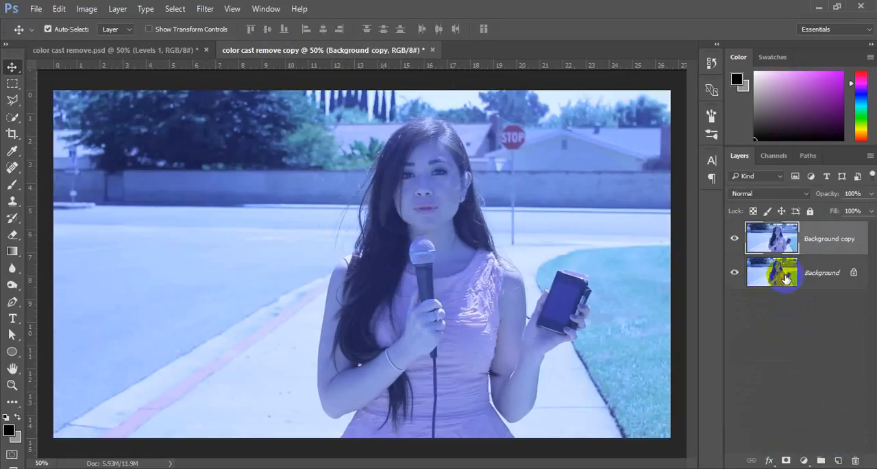
drag(786, 277, 843, 460)
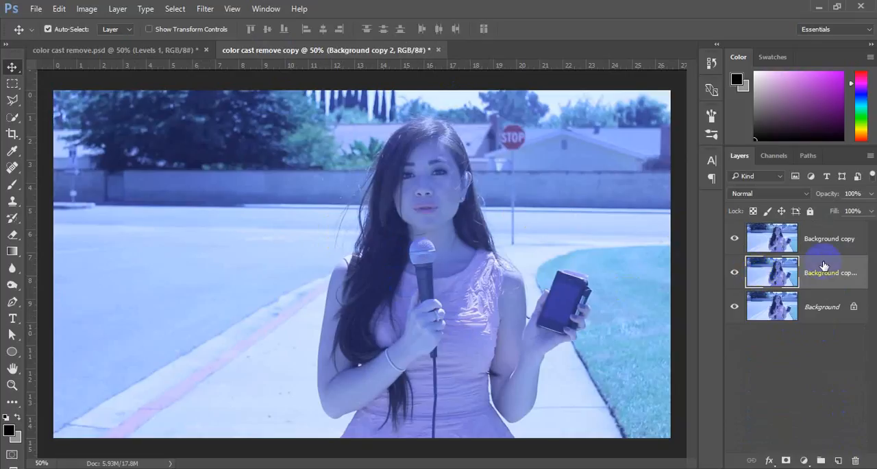
Hide the original Background layer and invert the colors of the topmost layer, Background copy.
click(735, 309)
click(783, 242)
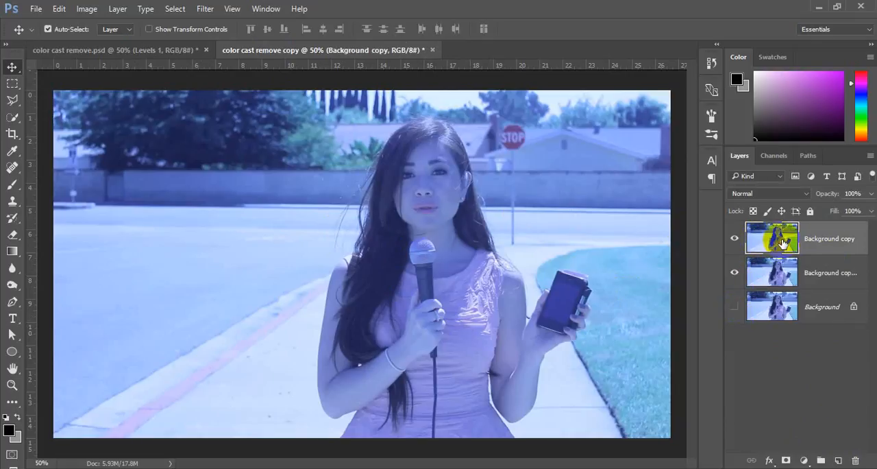
click(87, 9)
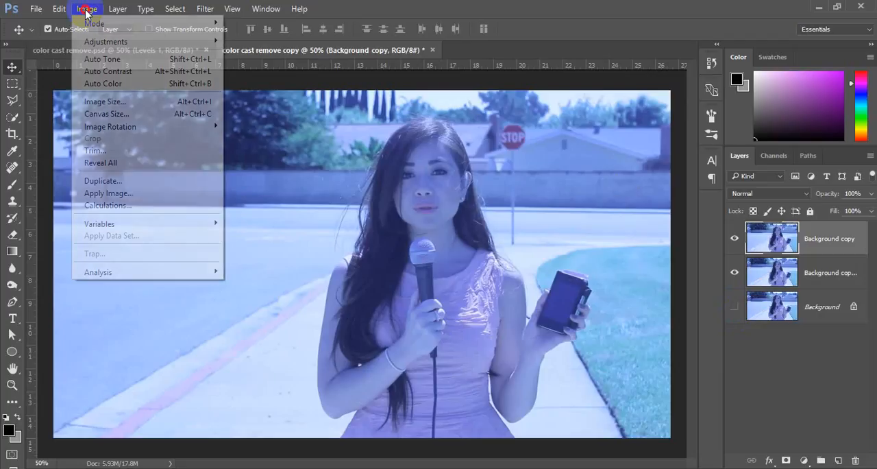
mouse_move(99, 42)
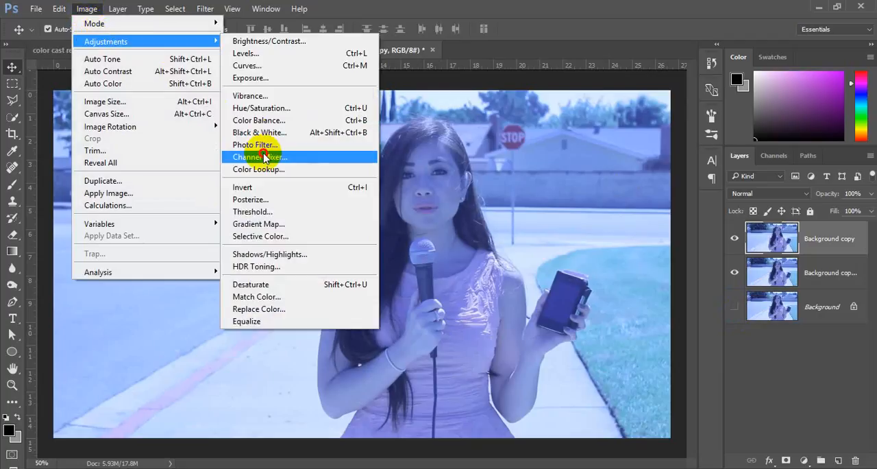
click(276, 187)
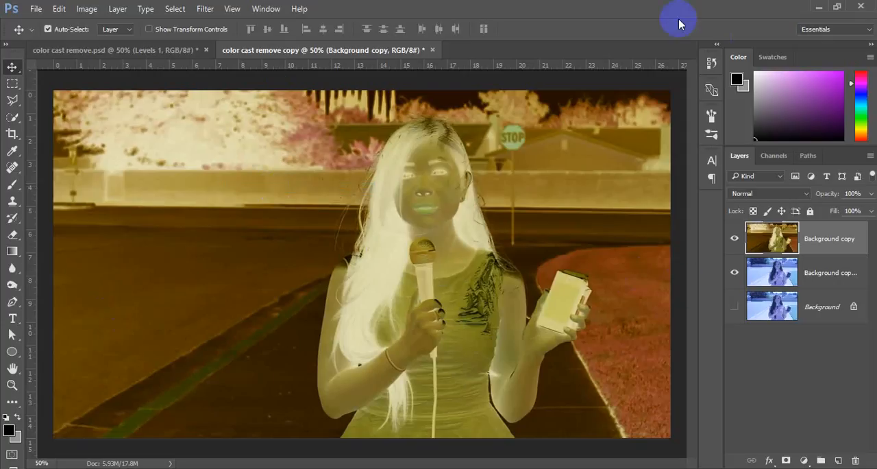
Apply the Average blur filter to the inverted Background copy layer.
click(205, 9)
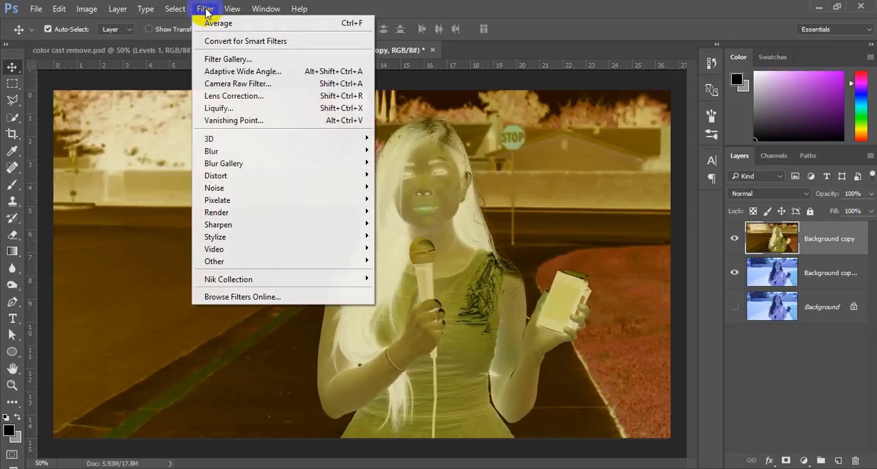
mouse_move(254, 150)
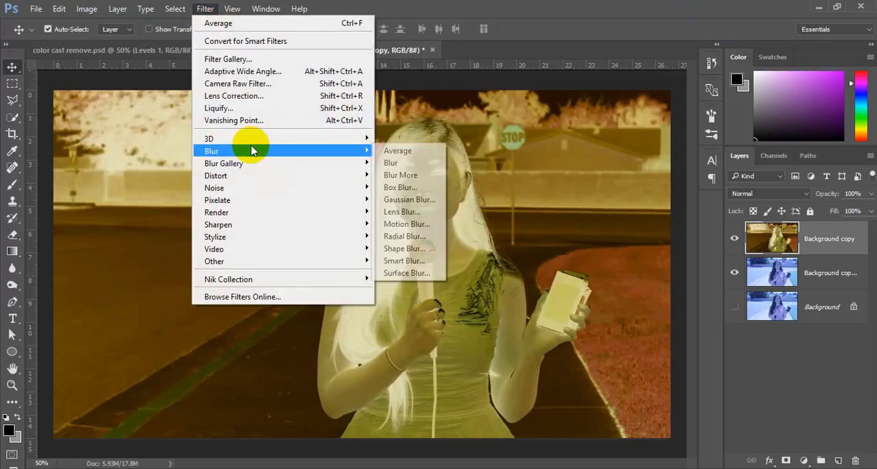
click(382, 132)
click(205, 9)
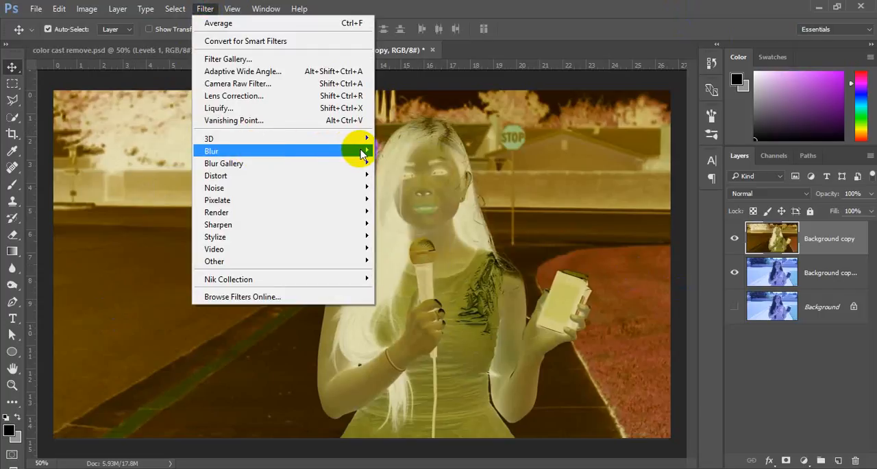
mouse_move(363, 152)
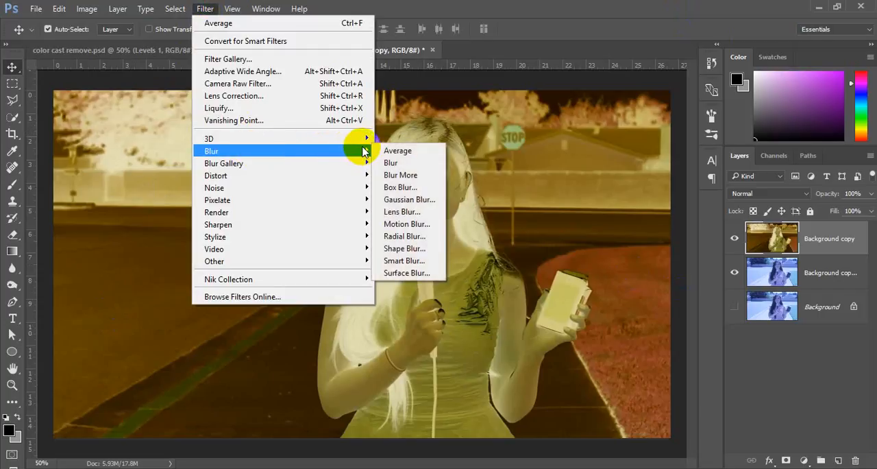
click(403, 155)
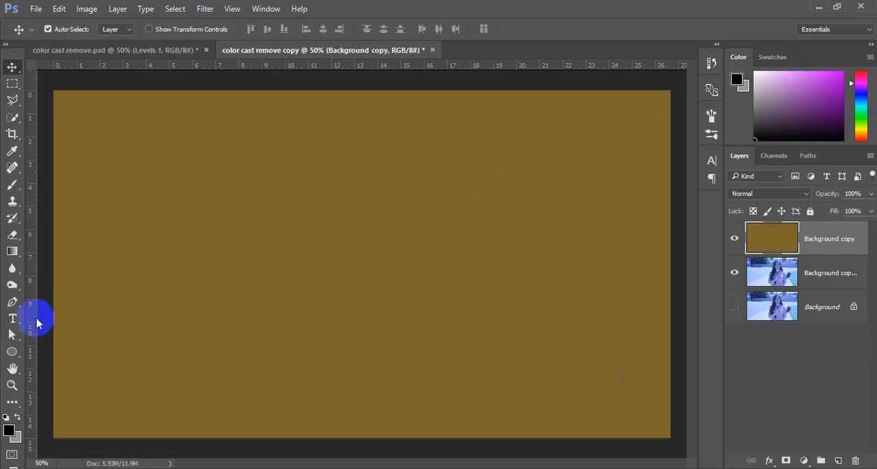
Set the averaged Background copy layer to Color blend mode with 66% opacity and 92% fill.
click(781, 196)
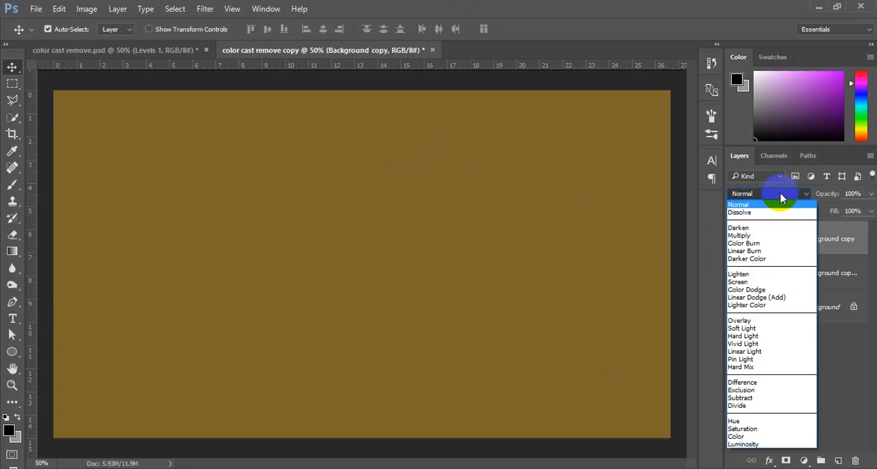
click(747, 435)
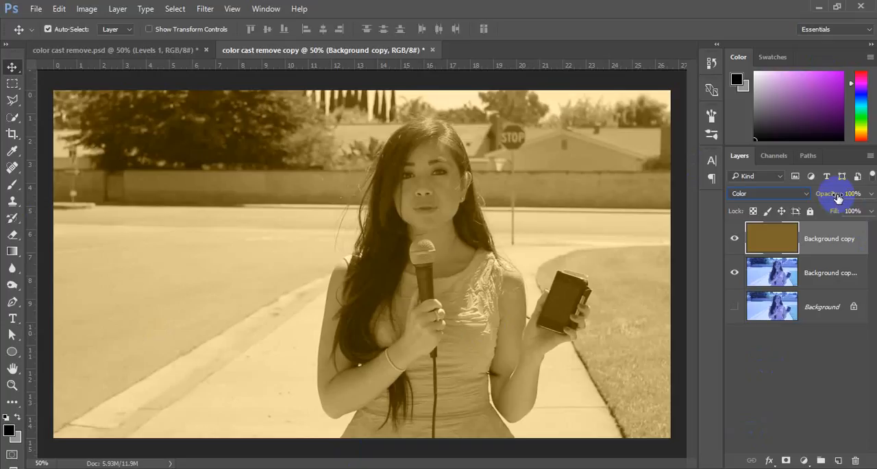
drag(838, 197, 822, 196)
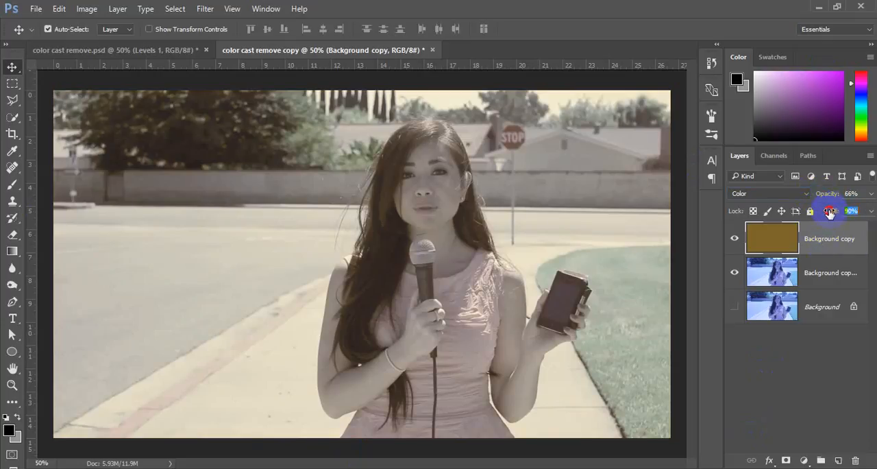
click(552, 327)
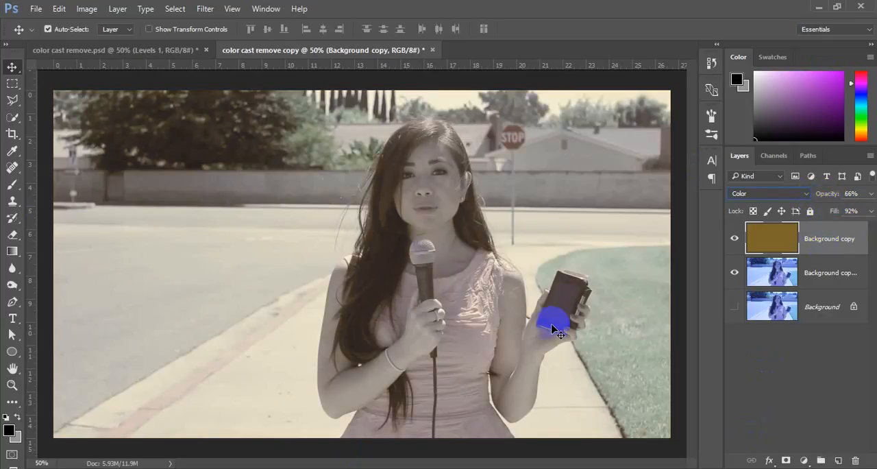
click(201, 329)
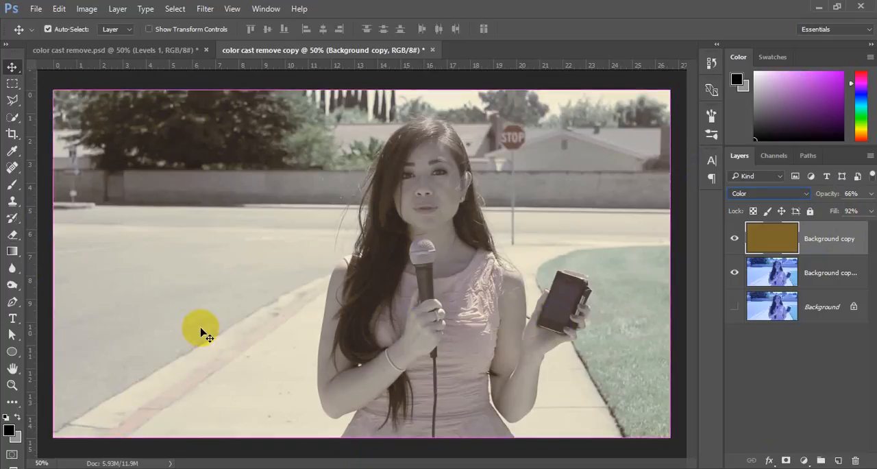
Examine the Curves adjustment settings in the finished color cast remove.psd, leaving them as they are.
click(140, 49)
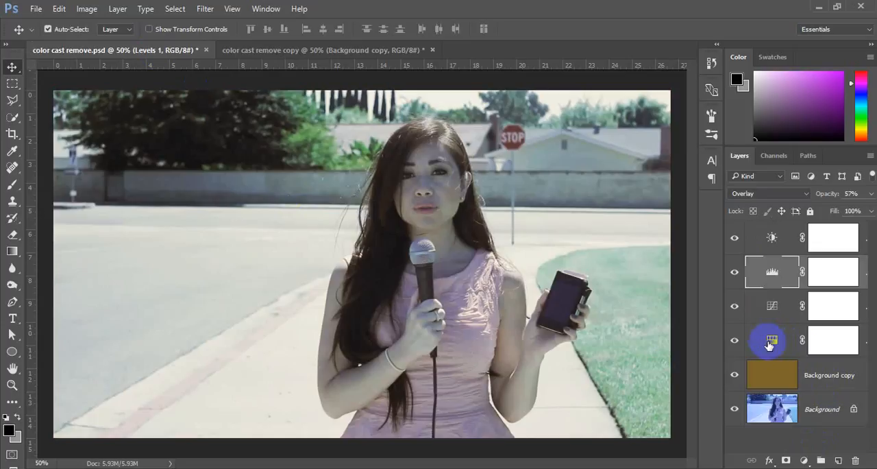
click(776, 306)
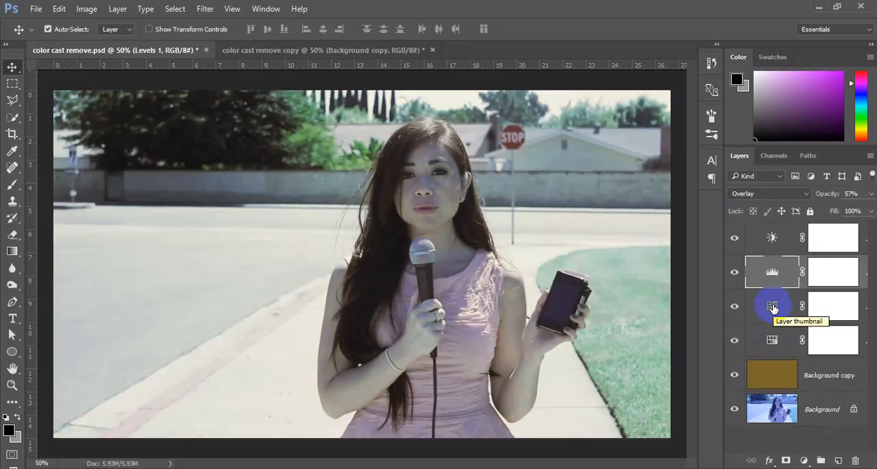
double_click(773, 306)
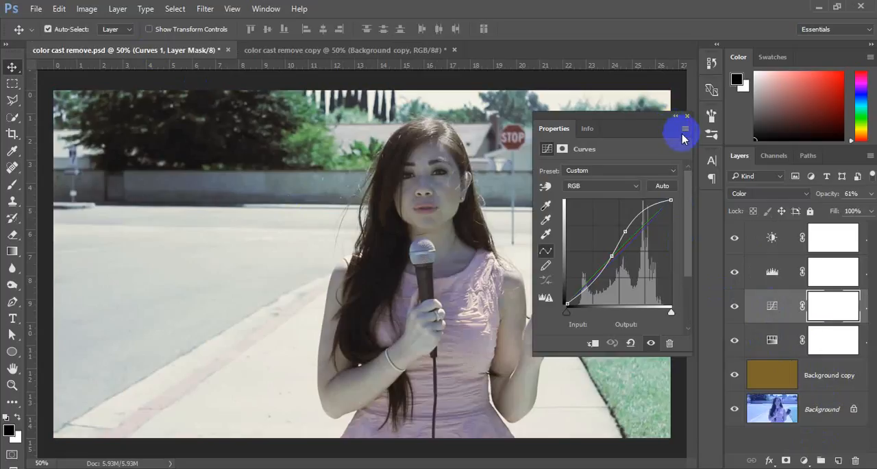
click(687, 119)
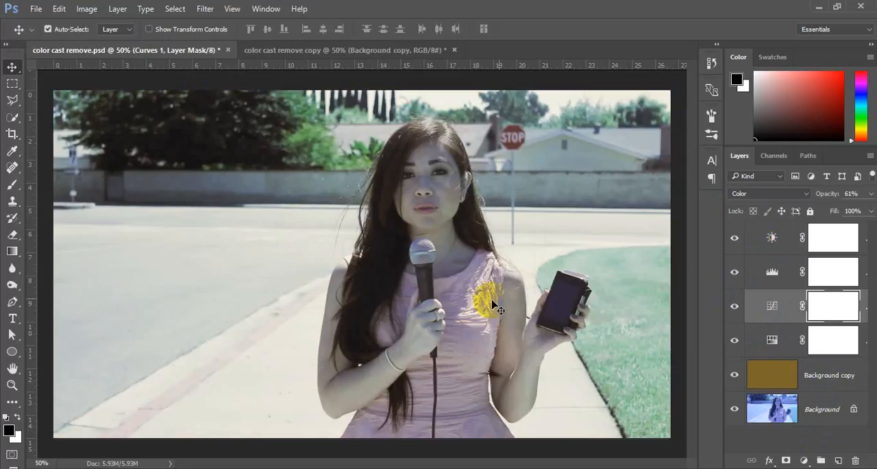
Hide the four adjustment layers in color cast remove.psd and show them again to compare the image with and without them.
click(735, 235)
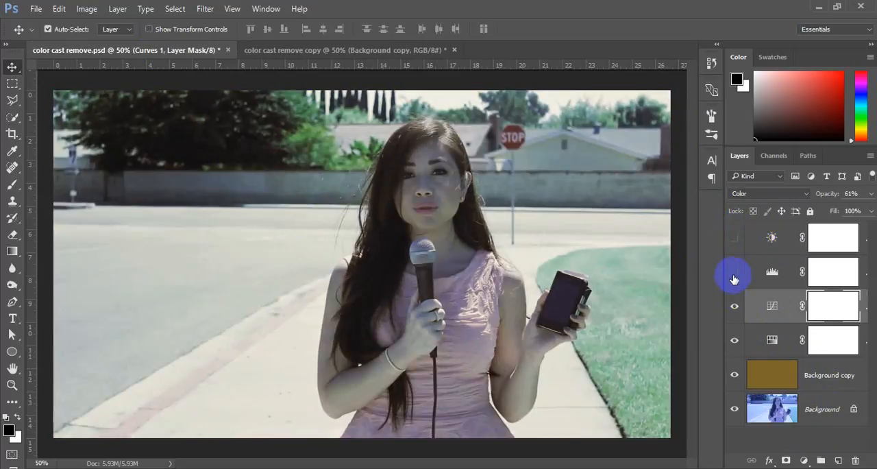
click(734, 271)
click(735, 306)
click(735, 341)
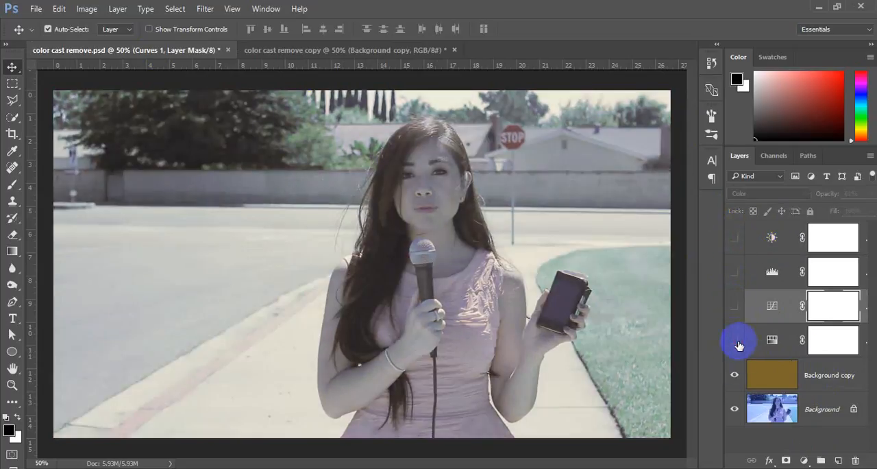
click(734, 337)
drag(742, 324, 736, 232)
Add a Hue/Saturation adjustment layer in color cast remove copy with Saturation -17 and Lightness -10.
click(351, 51)
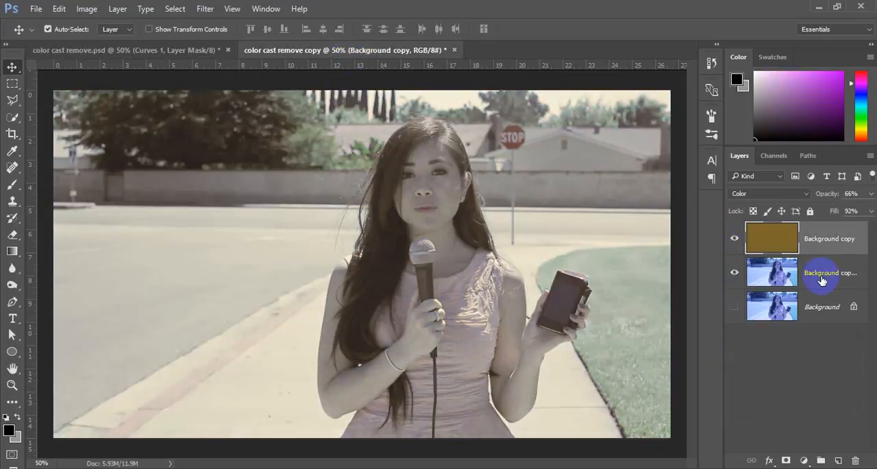
click(804, 459)
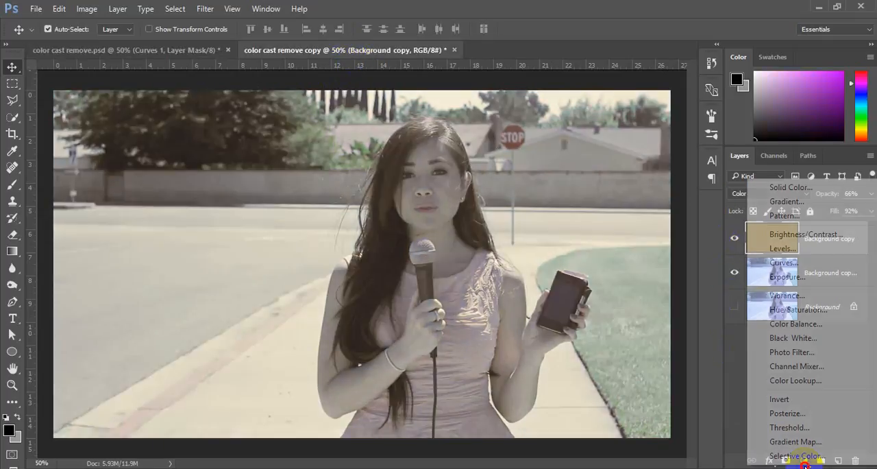
click(822, 312)
drag(607, 237, 601, 265)
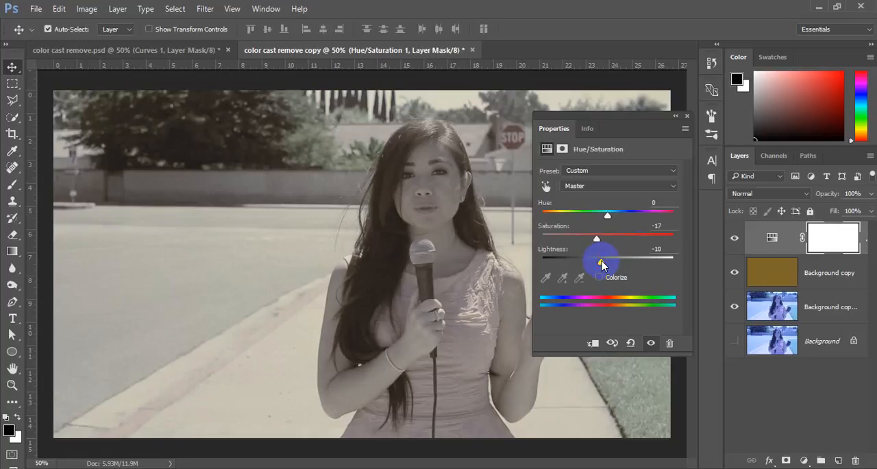
click(675, 116)
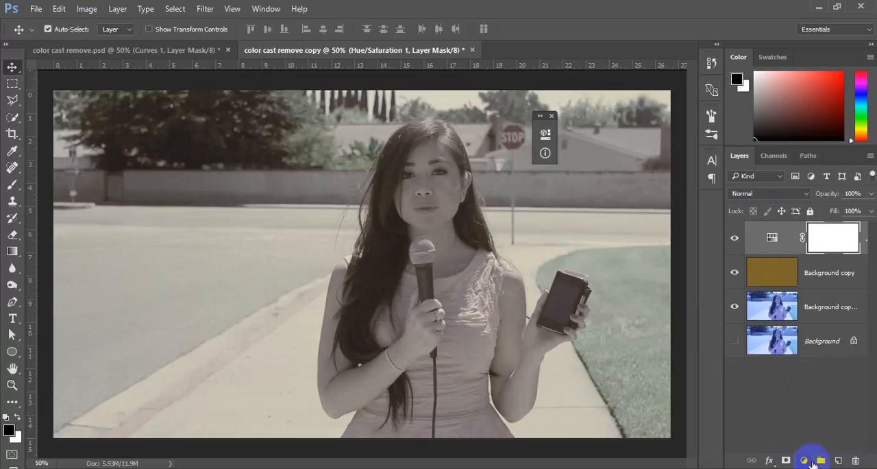
Add a Curves adjustment layer with an S-shaped RGB curve, raising the highlights and placing a darker point at input 116, output 100.
click(804, 461)
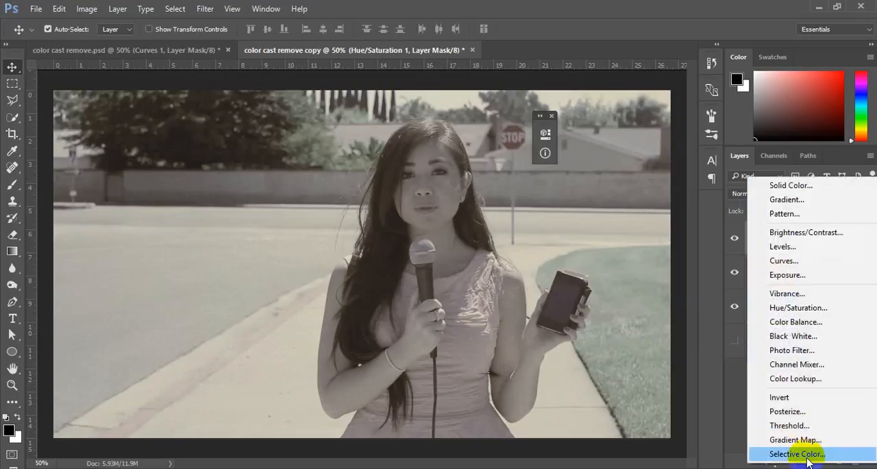
click(800, 264)
drag(457, 128, 612, 106)
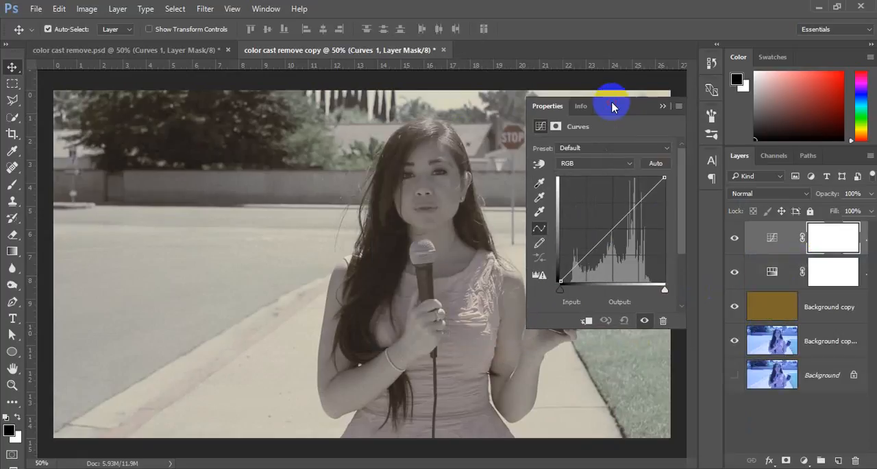
drag(610, 231, 627, 205)
drag(599, 233, 607, 240)
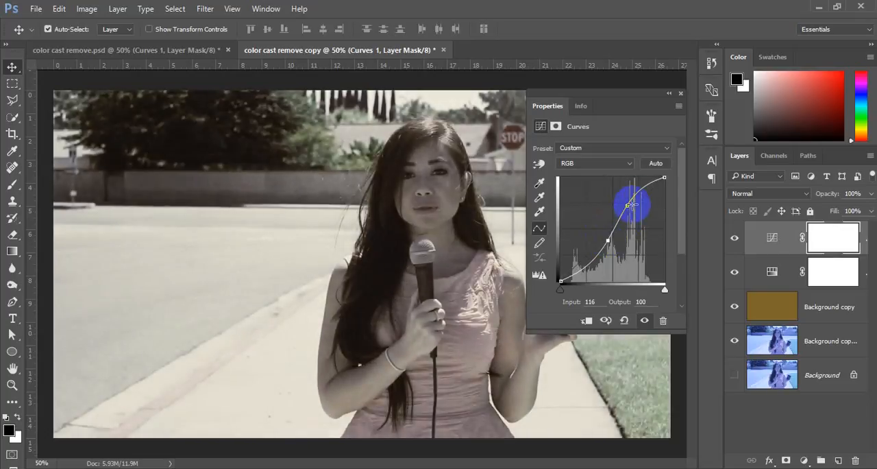
click(680, 94)
Set the Curves adjustment layer's blend mode to Overlay and lower its opacity to 60%.
click(743, 194)
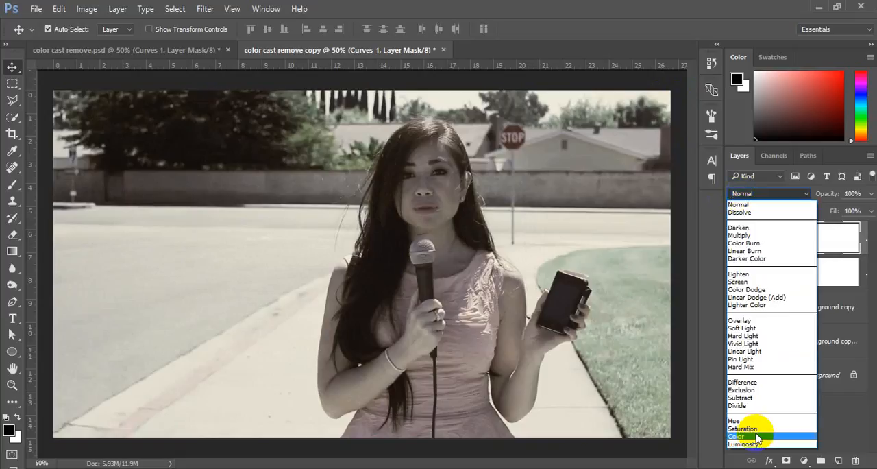
click(757, 437)
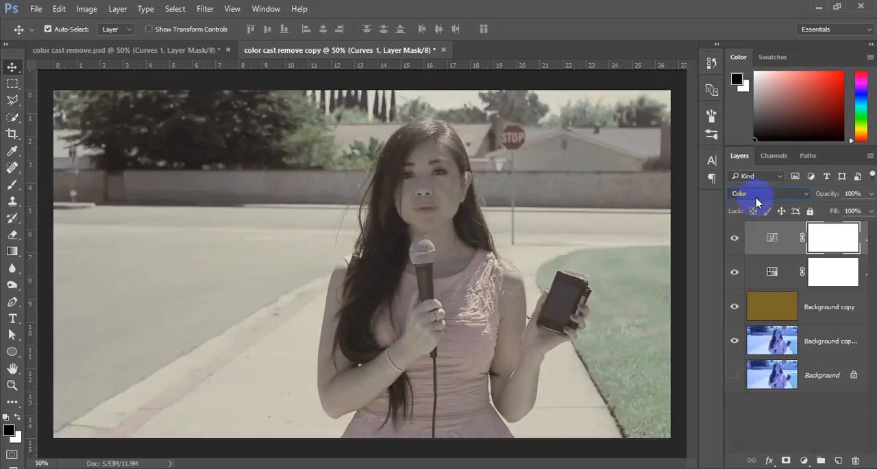
click(747, 178)
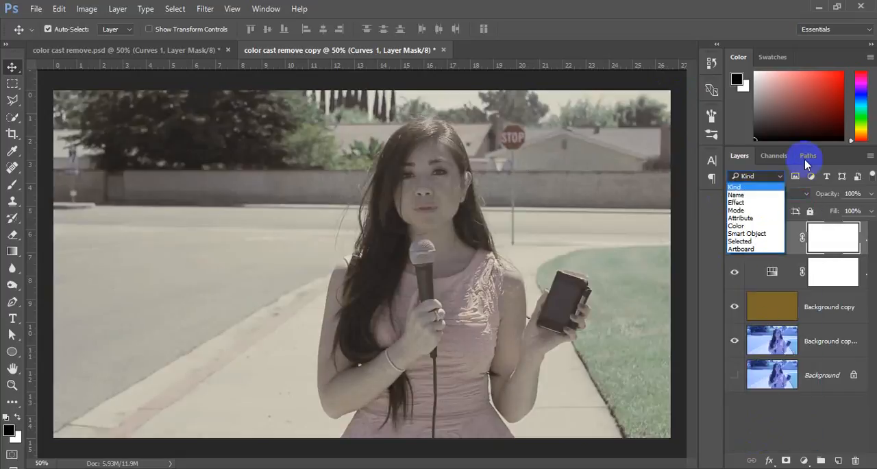
click(845, 159)
click(758, 194)
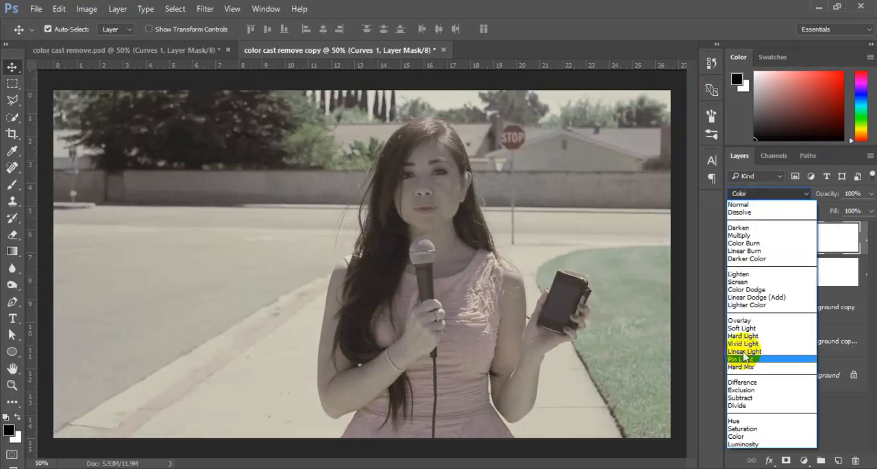
click(751, 320)
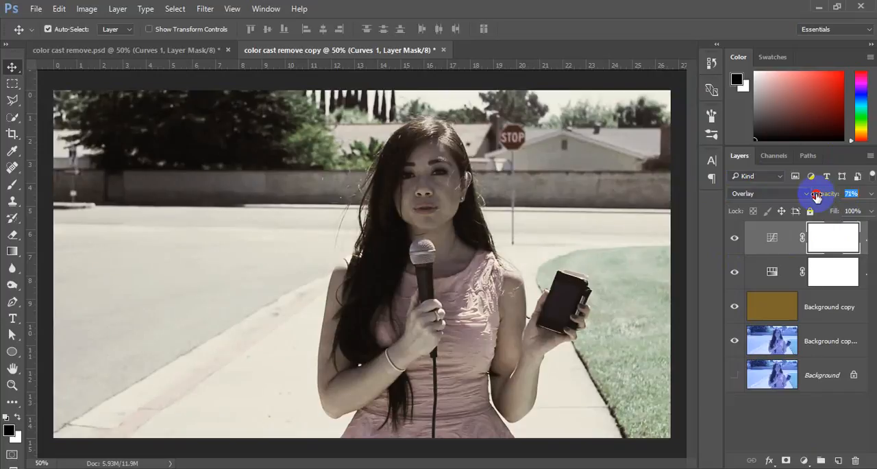
click(830, 233)
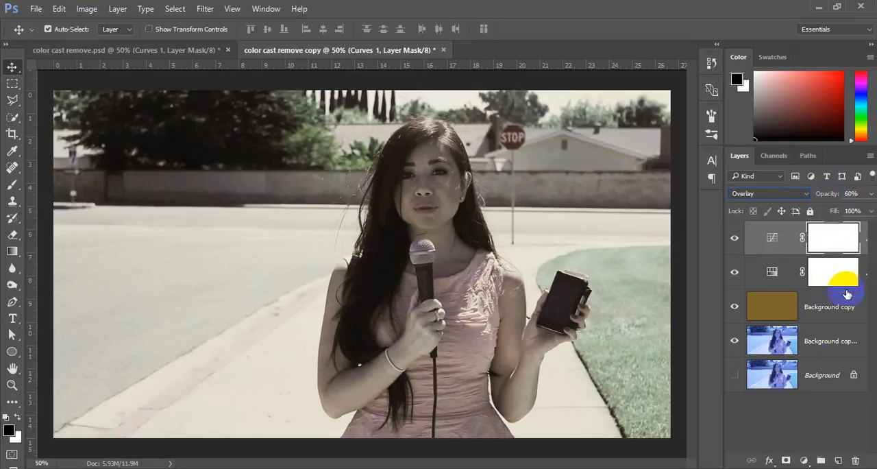
Add a Levels adjustment layer above the Curves layer with RGB input levels 42, 0.48 and 227.
click(804, 460)
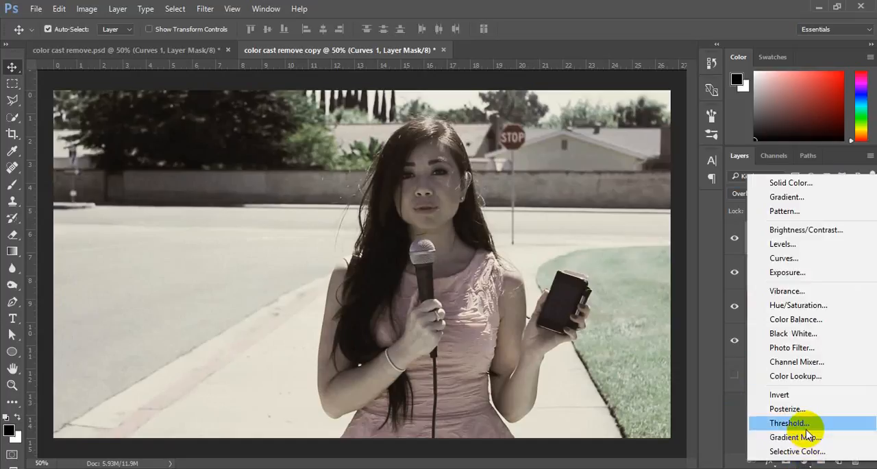
click(789, 244)
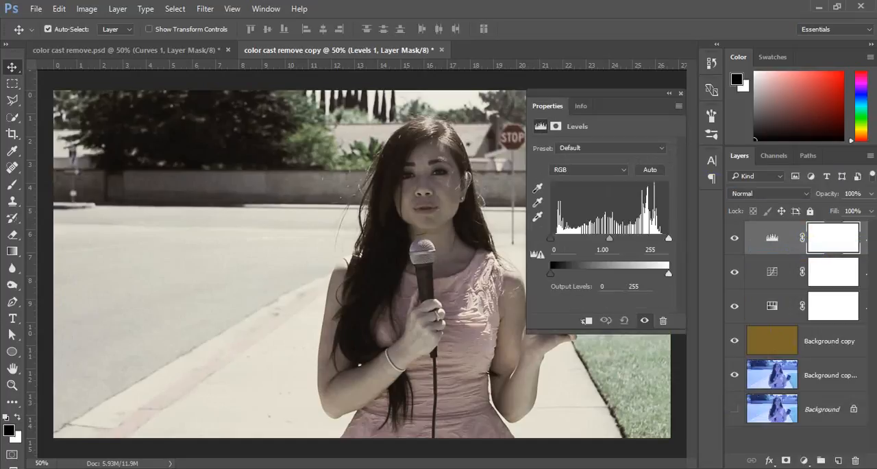
click(552, 244)
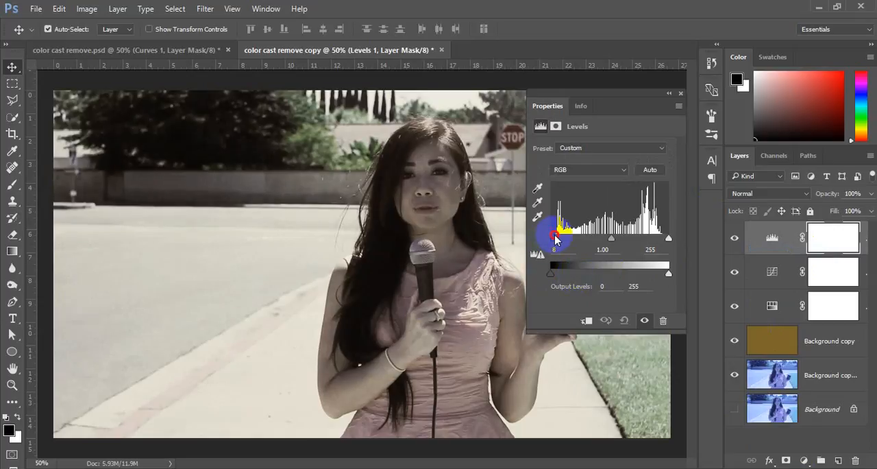
drag(556, 238, 563, 238)
drag(668, 238, 631, 247)
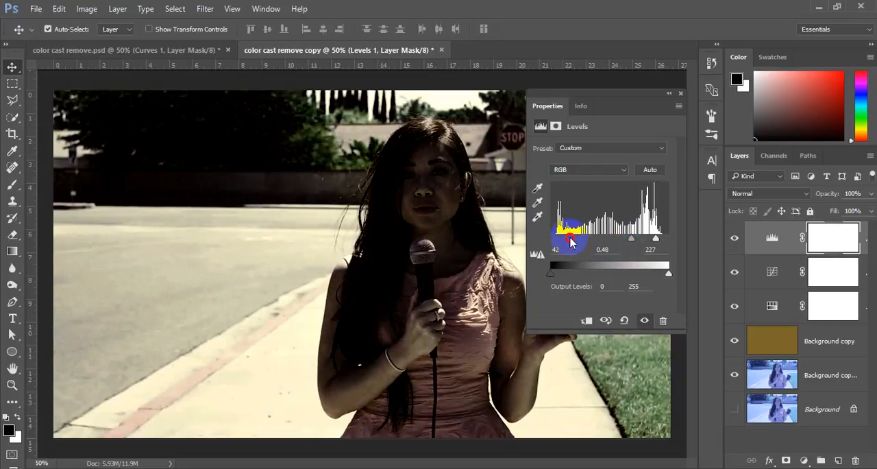
click(678, 95)
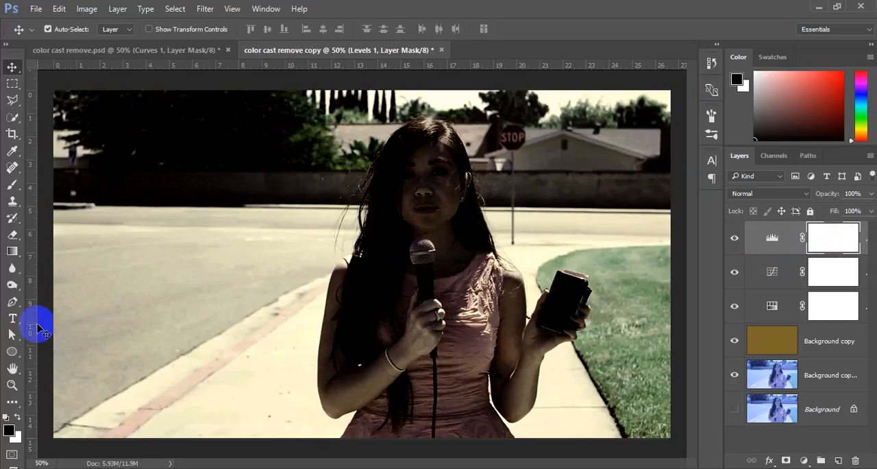
Try painting black over the trees on the Levels mask with the 500 px brush, and undo the last stroke.
key(b)
mouse_move(275, 121)
mouse_down()
mouse_move(128, 148)
mouse_move(137, 137)
mouse_move(118, 123)
mouse_move(157, 98)
mouse_move(245, 80)
mouse_move(183, 115)
mouse_move(284, 152)
mouse_move(251, 173)
mouse_move(300, 143)
mouse_move(239, 155)
mouse_move(188, 201)
mouse_up()
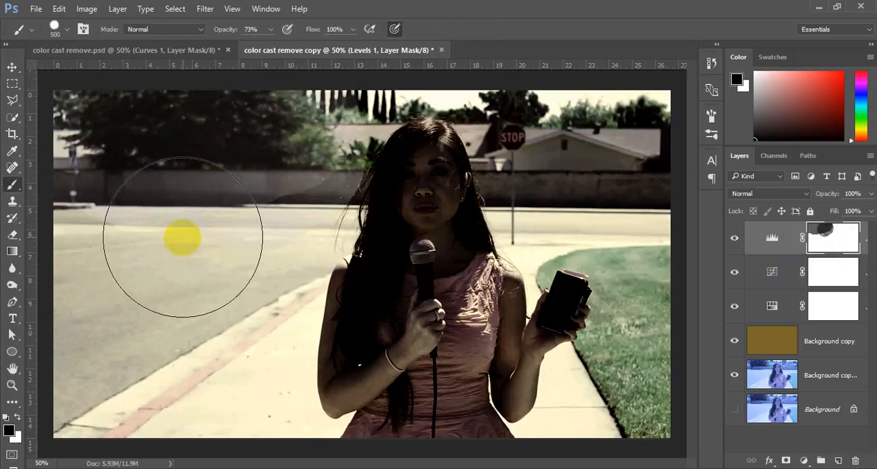
key(ctrl+z)
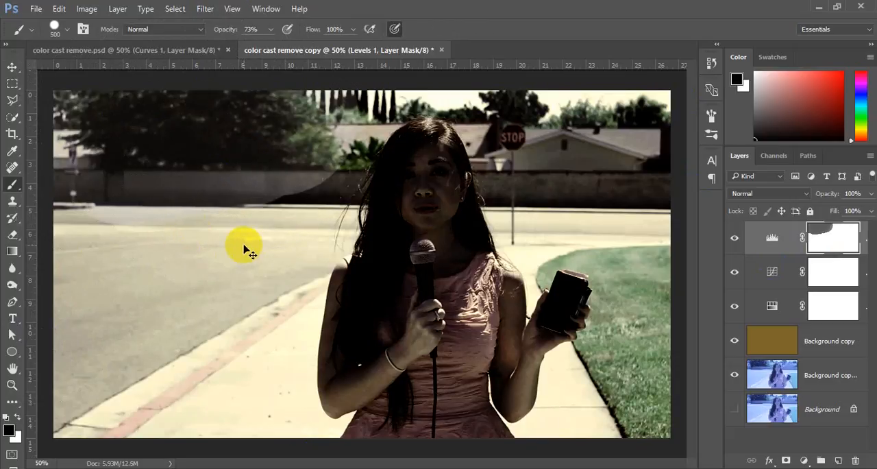
Undo the remaining paint on the Levels mask and change the brush to a soft 150 px tip.
key(bracketleft)
key(bracketleft)
key(bracketleft)
key(bracketleft)
key(bracketleft)
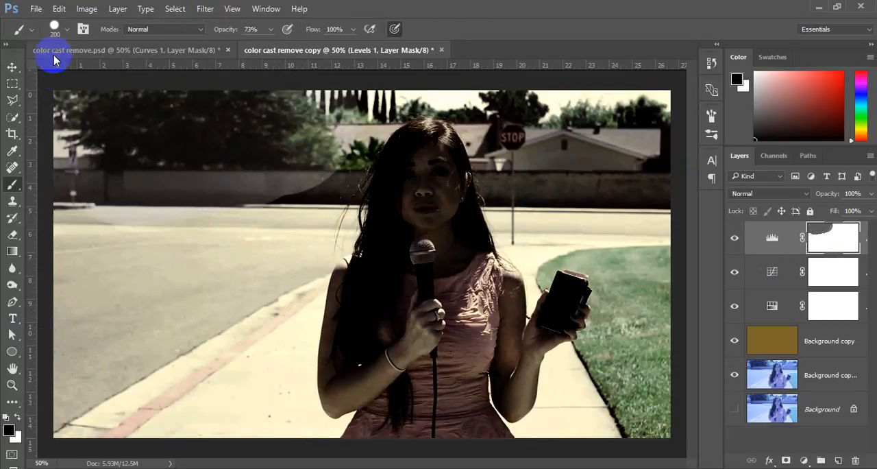
key(ctrl+z)
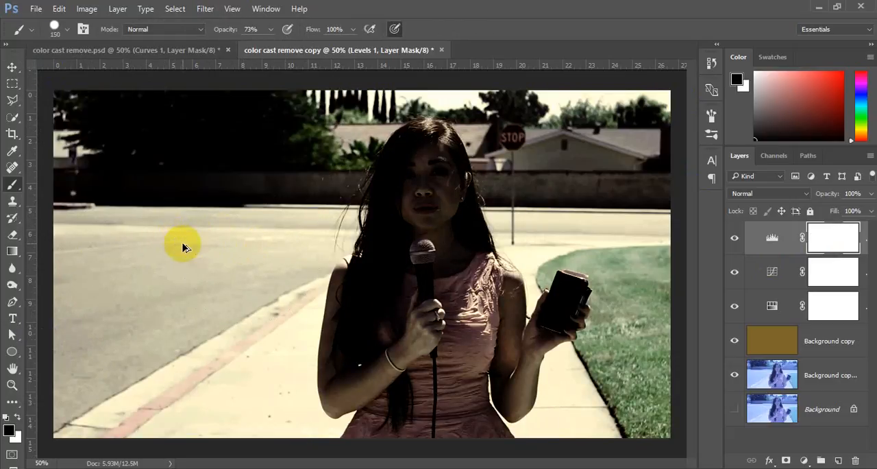
click(66, 29)
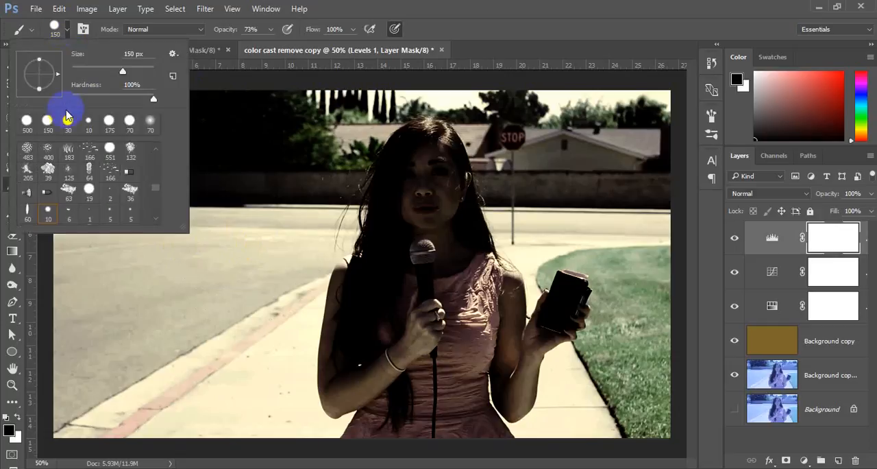
drag(154, 100, 50, 121)
click(569, 6)
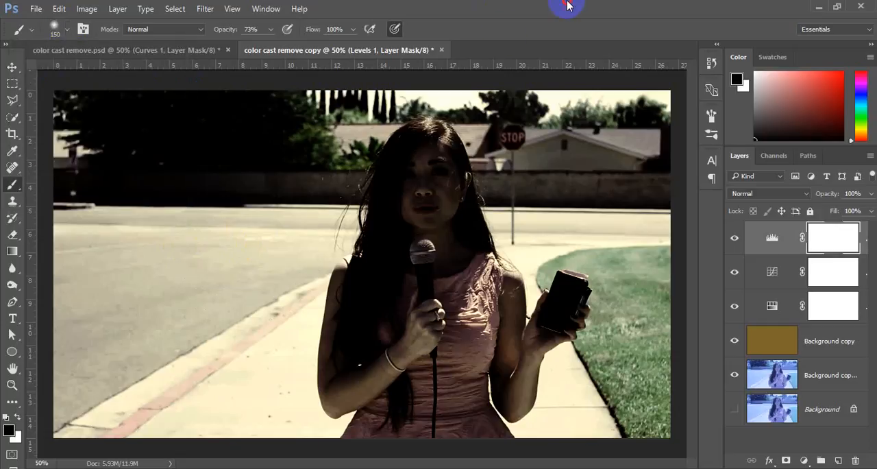
Paint over the wall and trees behind the woman on the Levels mask with the soft black brush at 40% opacity.
mouse_move(282, 170)
mouse_down()
mouse_move(192, 199)
mouse_move(290, 176)
mouse_move(323, 182)
mouse_move(257, 190)
mouse_move(283, 204)
mouse_up()
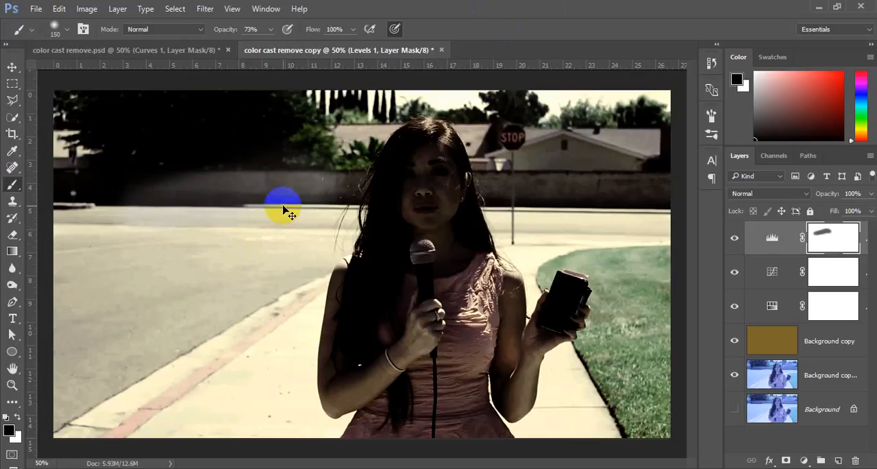
key(ctrl+z)
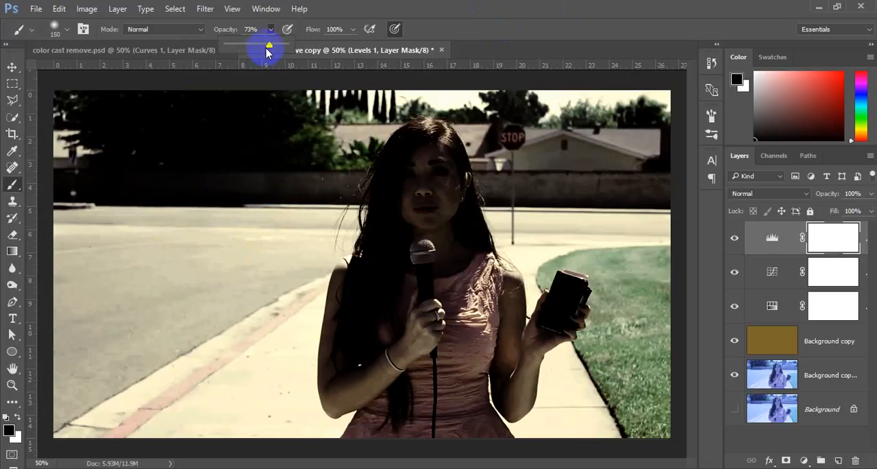
drag(250, 47, 251, 45)
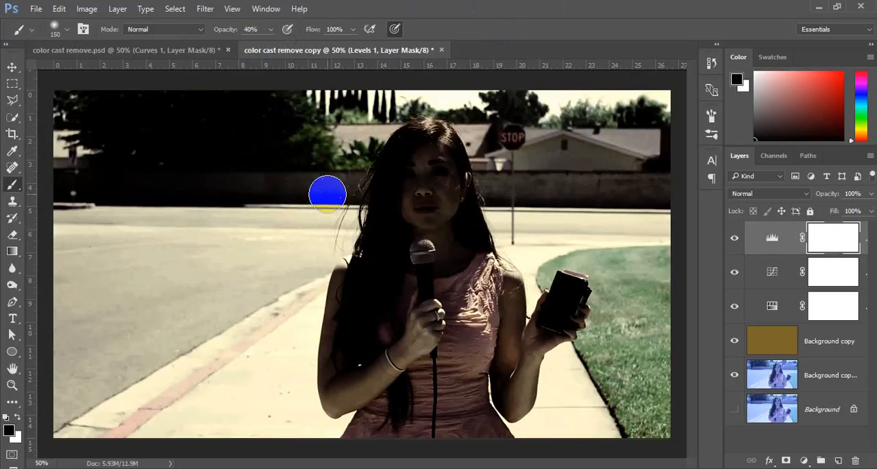
mouse_move(322, 187)
mouse_down()
mouse_move(224, 211)
mouse_move(173, 195)
mouse_move(103, 192)
mouse_up()
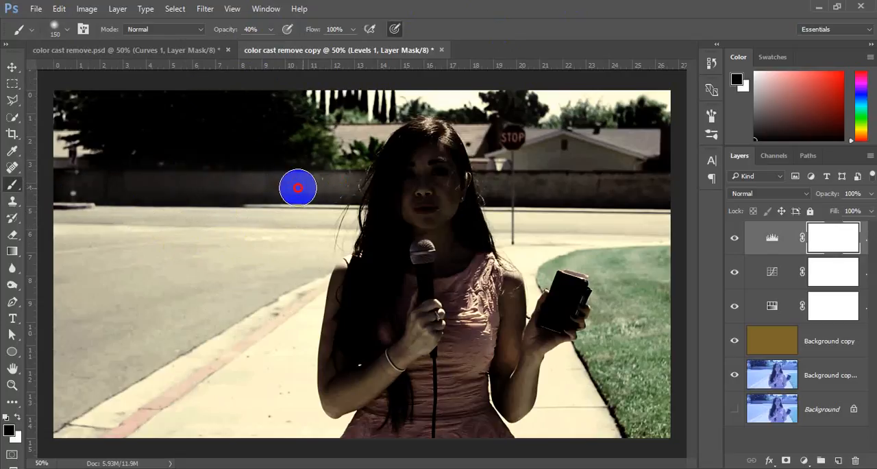
mouse_move(313, 136)
mouse_down()
mouse_move(220, 155)
mouse_move(32, 157)
mouse_move(264, 110)
mouse_move(193, 132)
mouse_move(277, 132)
mouse_move(290, 146)
mouse_move(254, 120)
mouse_move(190, 114)
mouse_move(183, 98)
mouse_move(63, 109)
mouse_move(39, 140)
mouse_move(70, 155)
mouse_move(143, 131)
mouse_up()
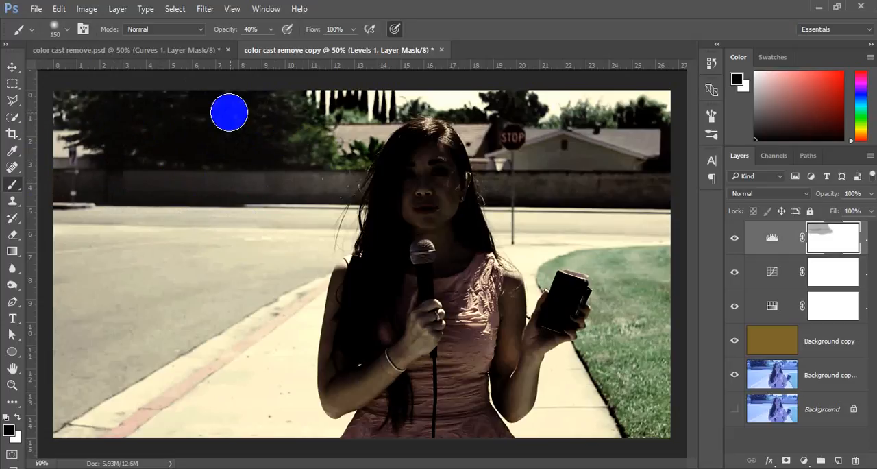
mouse_move(306, 144)
mouse_down()
mouse_move(296, 126)
mouse_move(240, 89)
mouse_move(59, 107)
mouse_move(126, 159)
mouse_move(54, 134)
mouse_move(35, 137)
mouse_up()
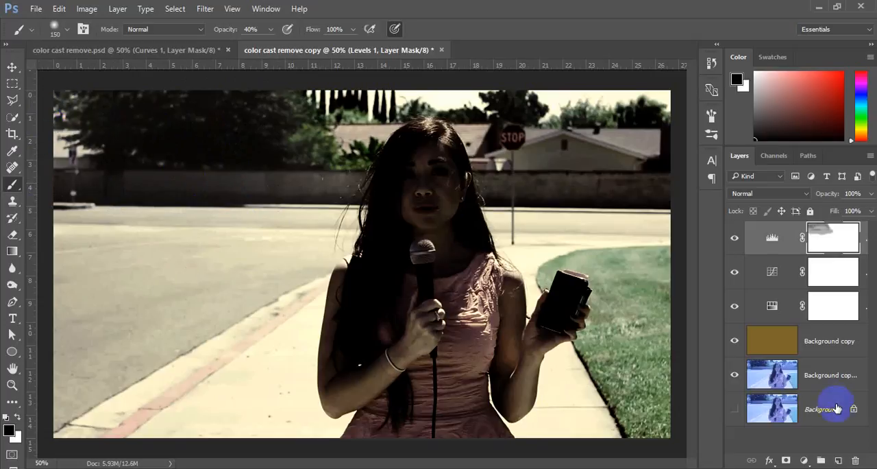
Set the Levels layer to Screen blending with 51% opacity and 61% fill, and compare the image with the layer hidden and shown.
click(758, 196)
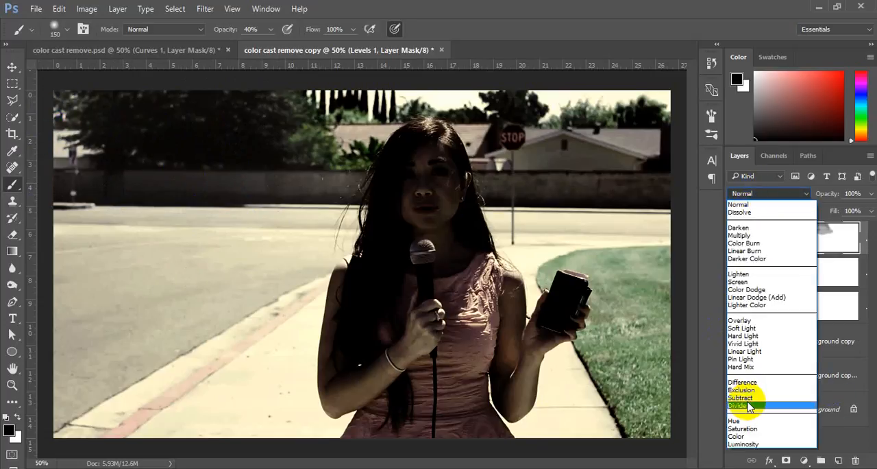
click(747, 437)
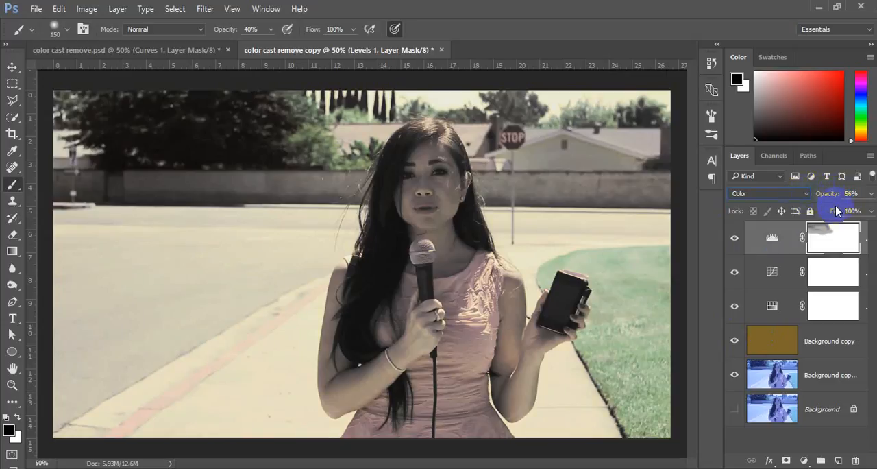
drag(831, 196, 830, 195)
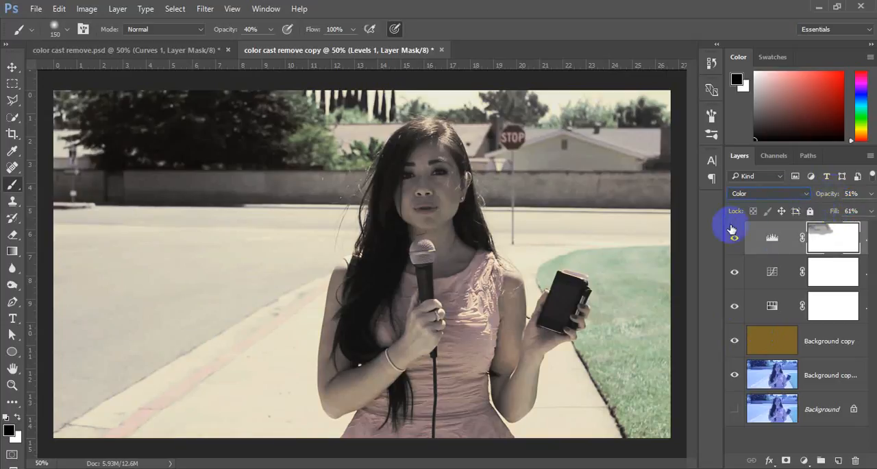
click(754, 193)
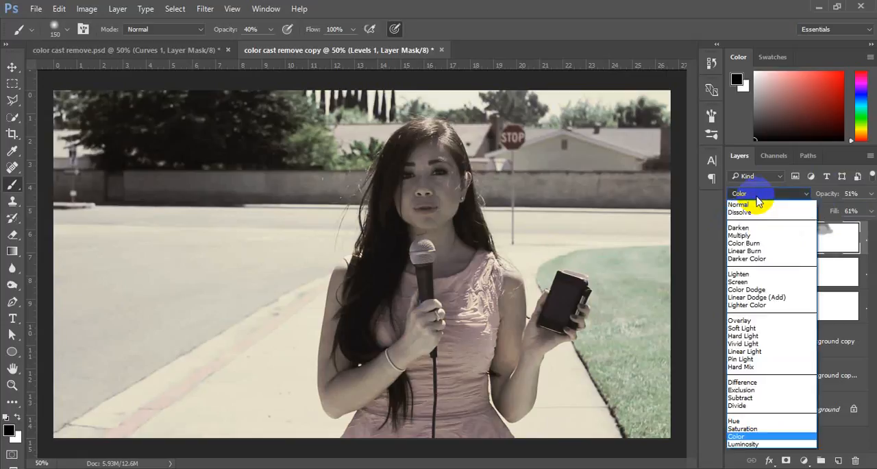
click(754, 281)
click(735, 238)
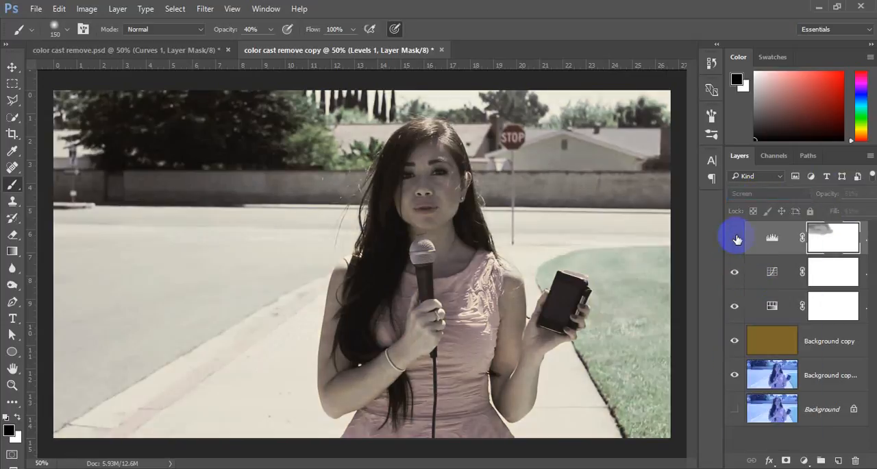
click(735, 238)
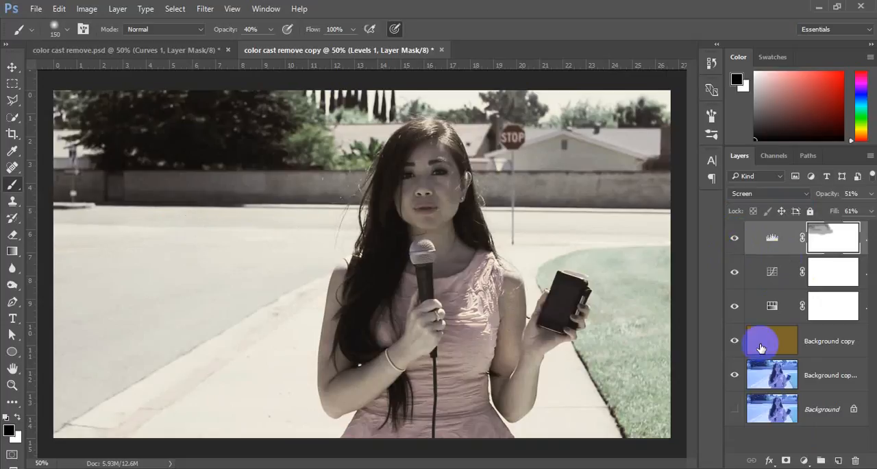
Add a Brightness/Contrast adjustment layer with Brightness -50 and Contrast -31, and paint black on its mask over the dark trees.
click(805, 460)
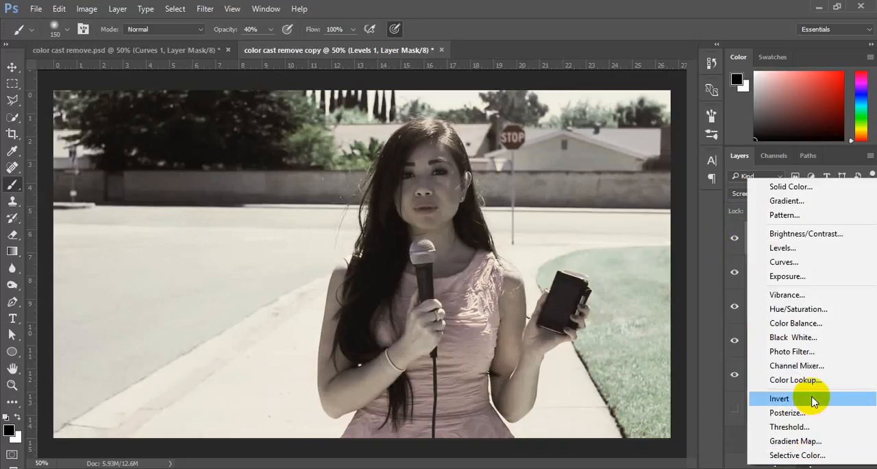
click(838, 233)
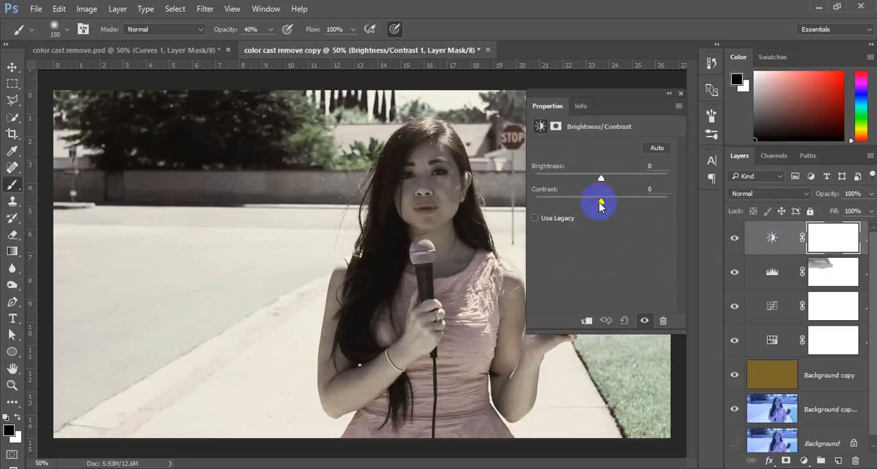
drag(599, 202, 560, 203)
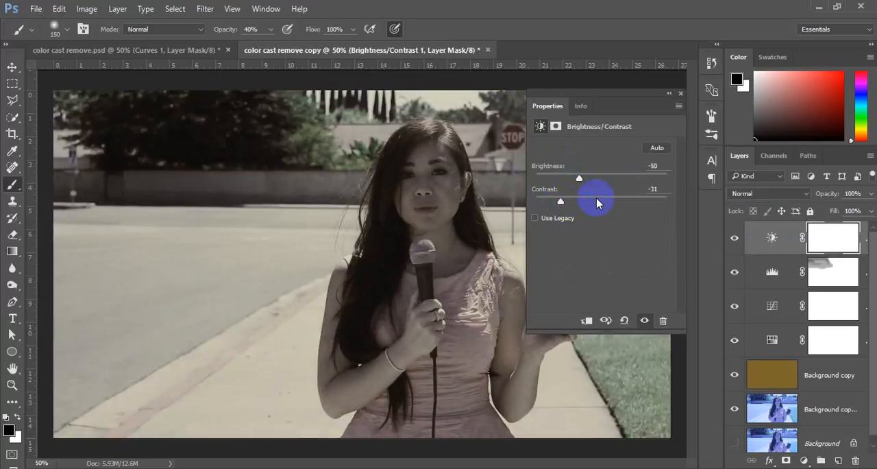
click(680, 94)
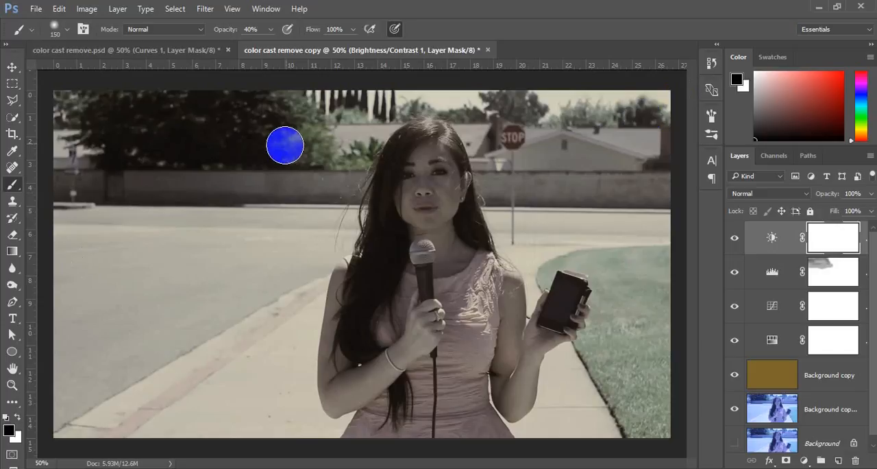
mouse_move(239, 131)
mouse_down()
mouse_move(236, 161)
mouse_move(276, 145)
mouse_move(291, 115)
mouse_move(107, 117)
mouse_move(159, 123)
mouse_move(222, 160)
mouse_move(271, 144)
mouse_move(229, 141)
mouse_up()
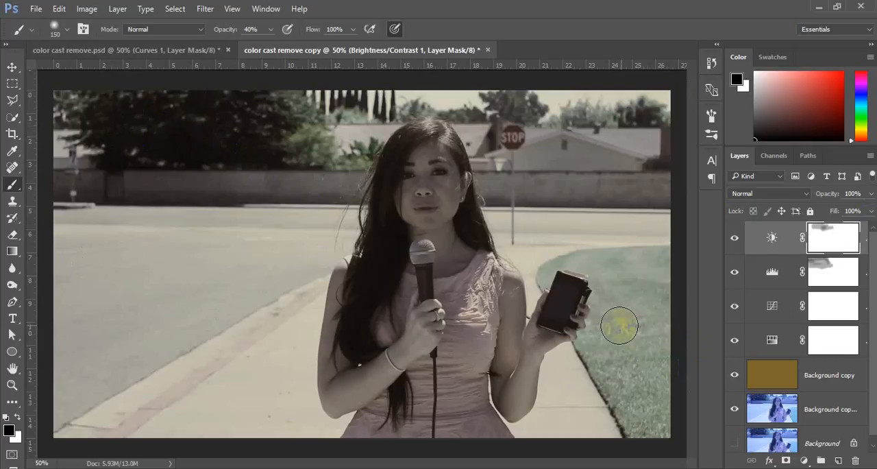
Compare the result with color cast remove.psd, and select the Background copy layer in color cast remove copy.
click(146, 50)
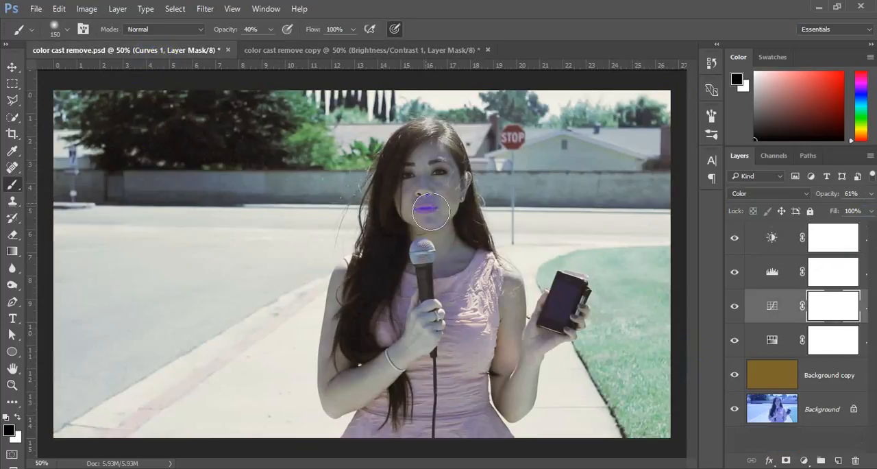
click(343, 51)
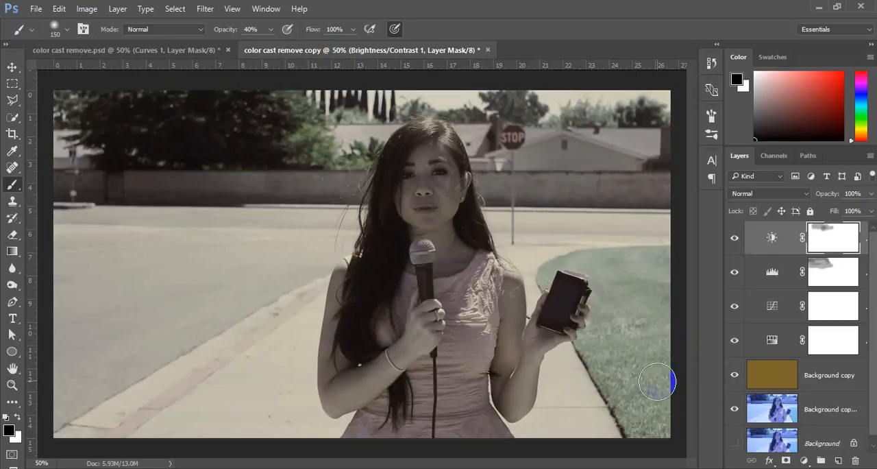
click(772, 384)
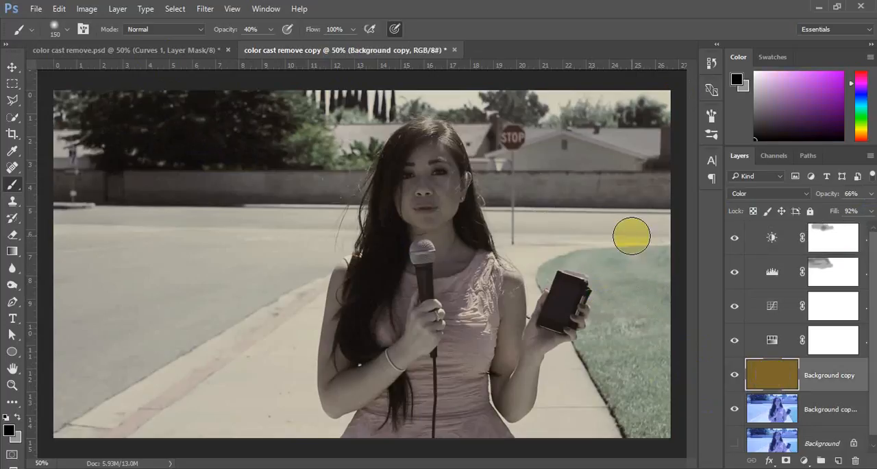